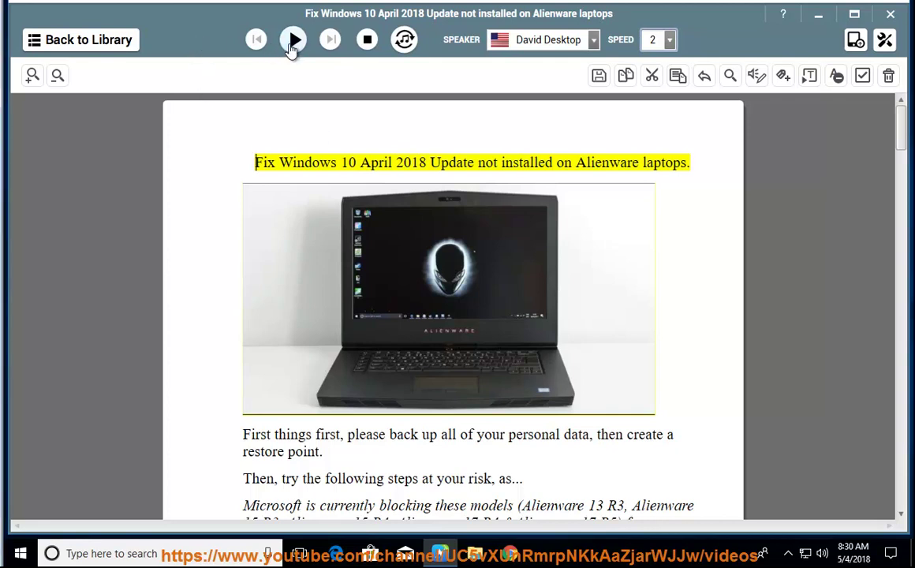
Read the article title and first sentence aloud, pausing after the restore-point advice
click(292, 43)
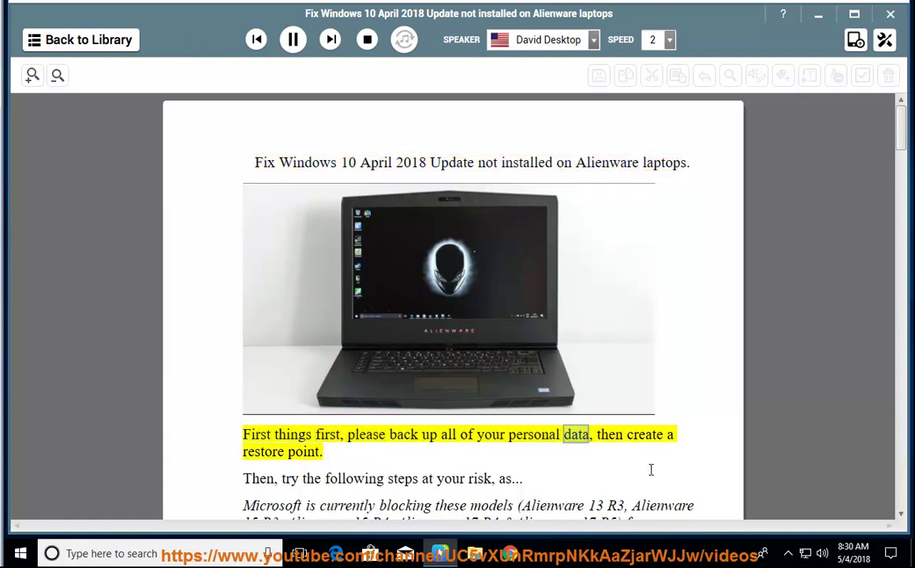
click(293, 39)
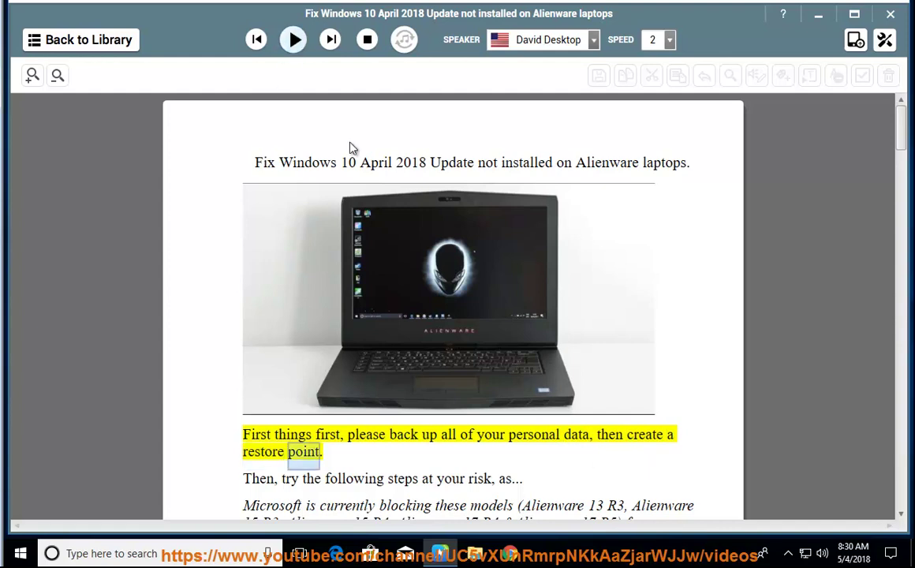
Reach the System Protection tab of System Properties from This PC's properties
click(818, 14)
right_click(26, 26)
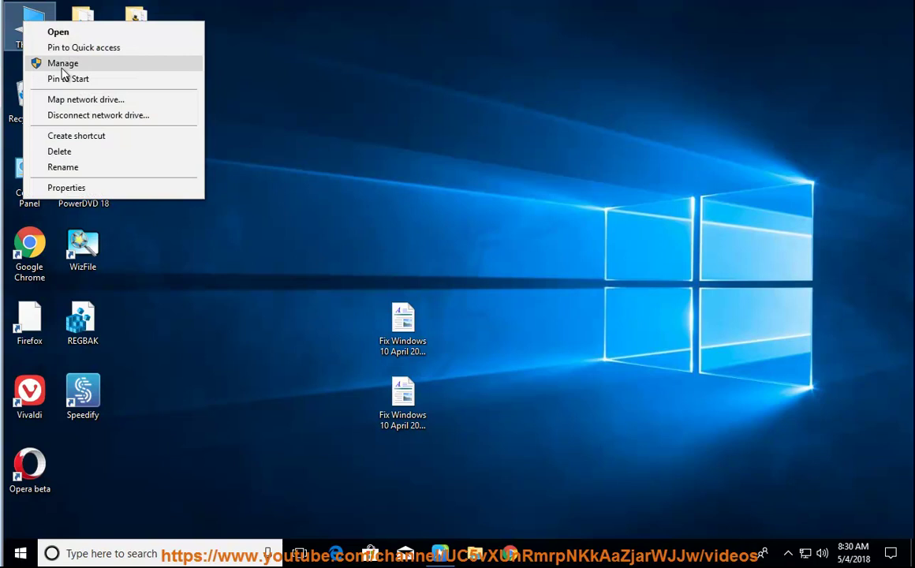
click(132, 190)
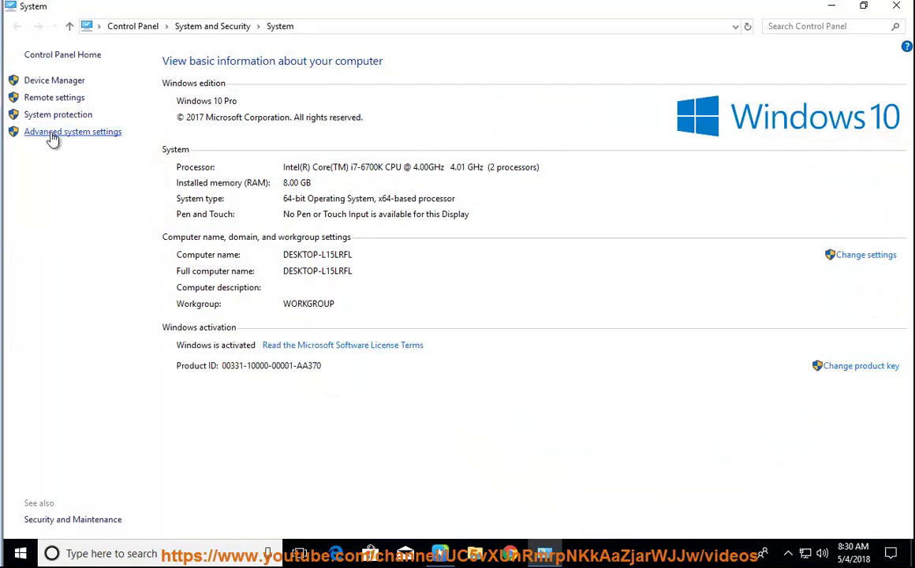
click(52, 132)
double_click(279, 12)
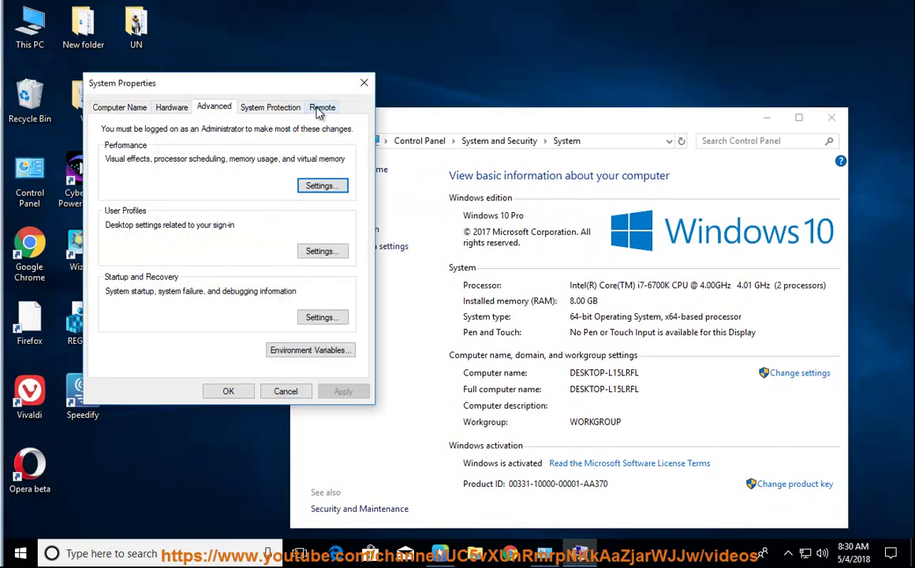
click(282, 110)
drag(278, 92, 516, 139)
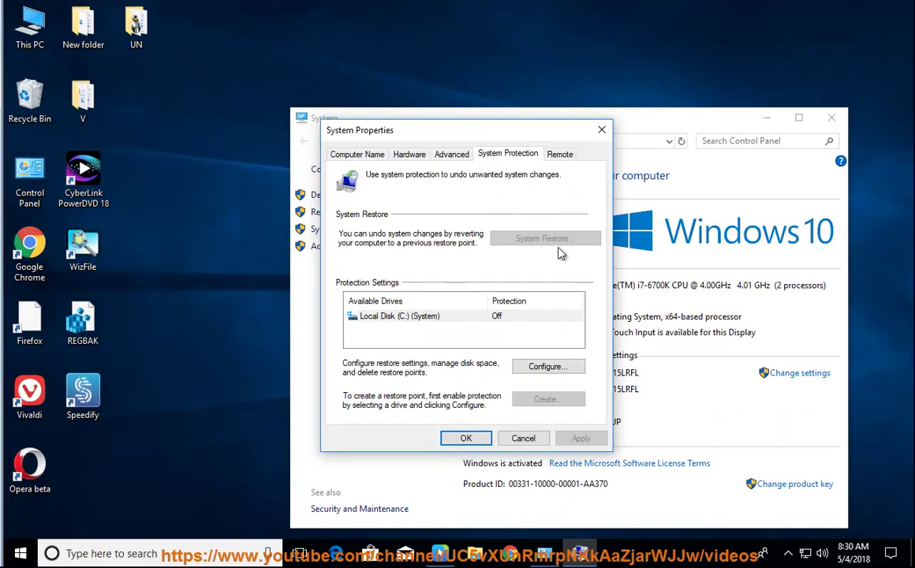
Turn on system protection for drive C: with Max Usage about 41% (40.80 GB)
click(542, 371)
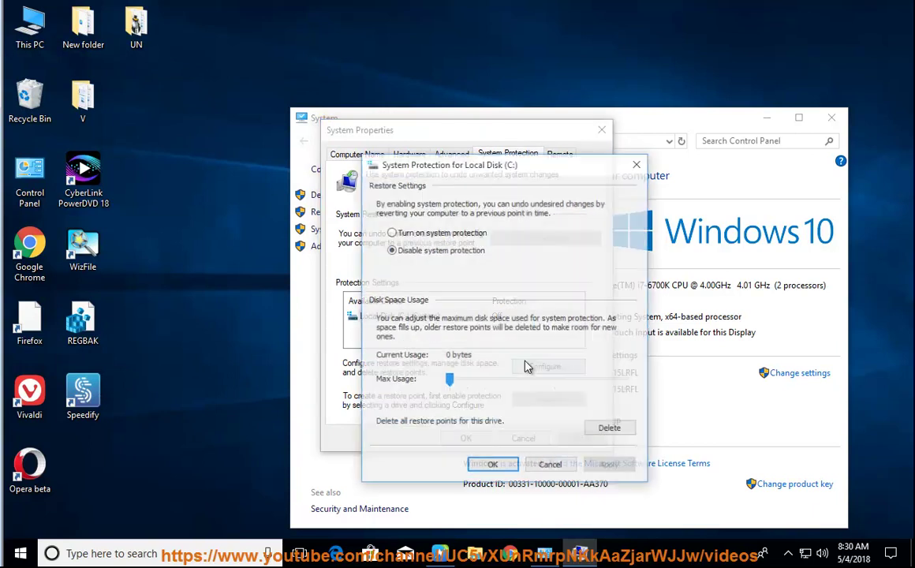
click(442, 234)
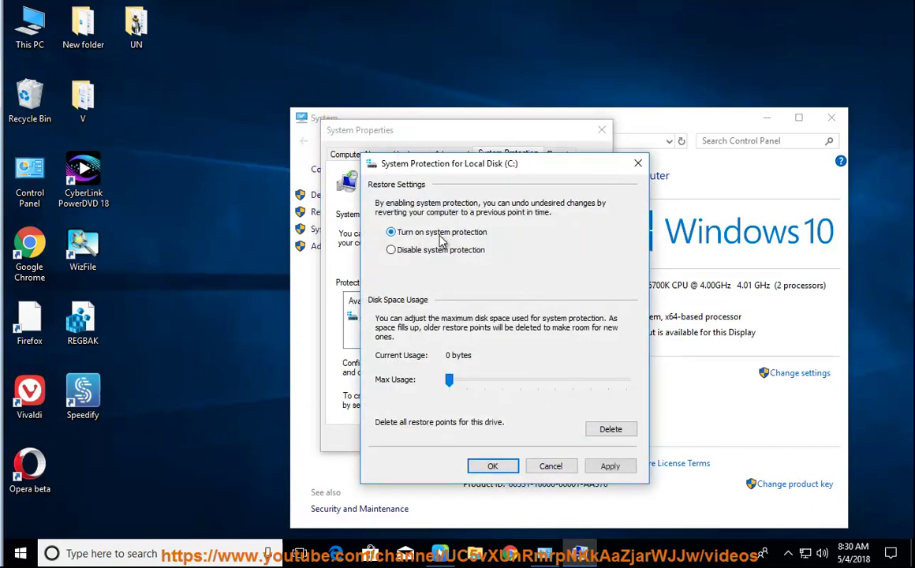
drag(450, 380, 498, 382)
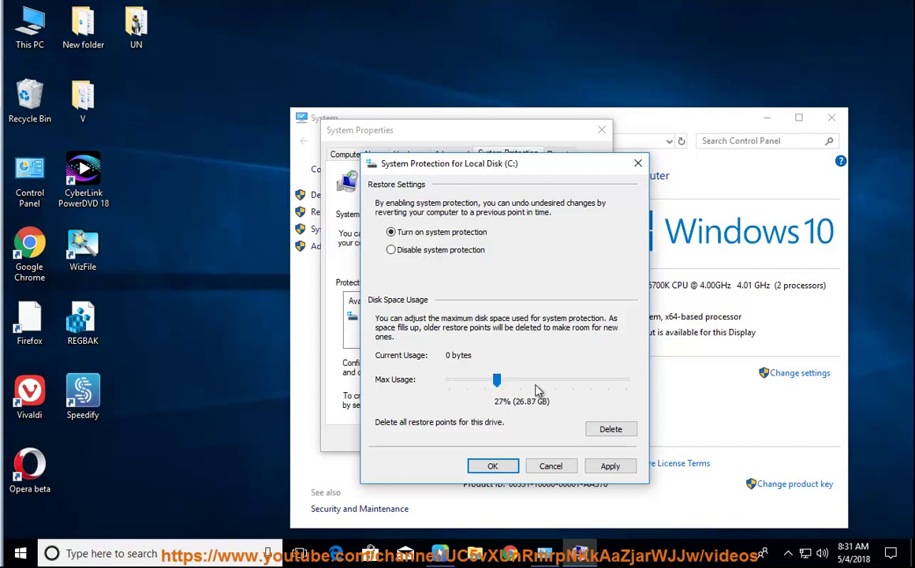
key(Right)
key(Right)
key(Right)
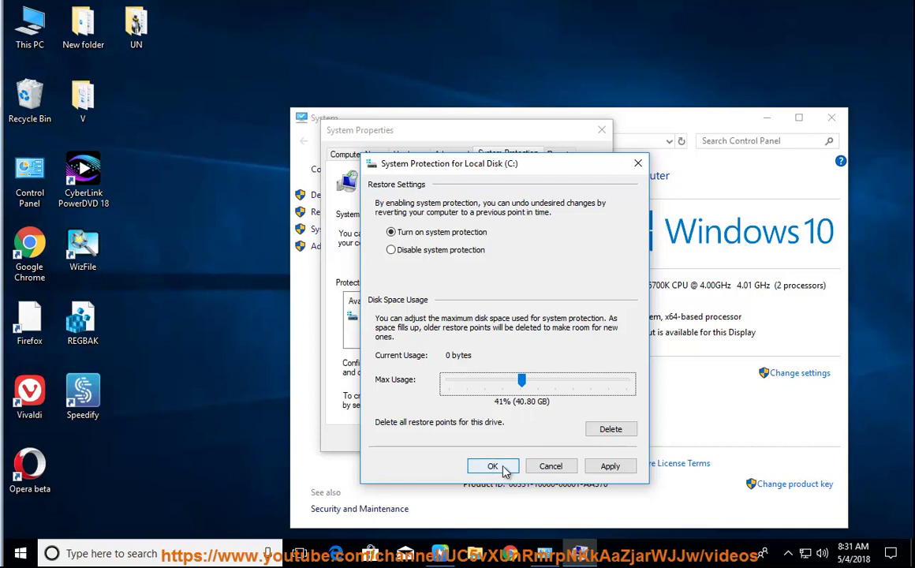
click(548, 467)
Close the System windows, let NaturalReader read to the Disable-the-GPU line, and select the uninstall sentence
click(524, 438)
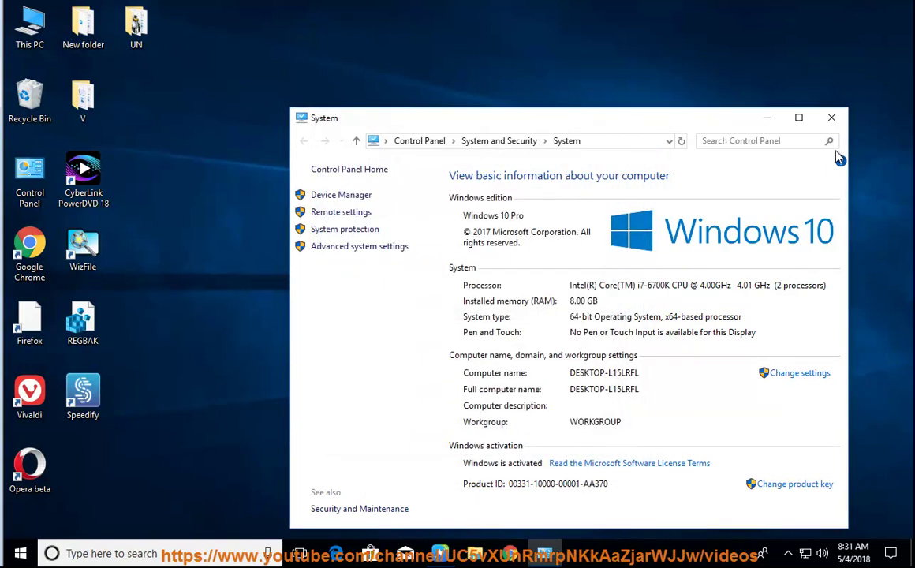
click(831, 118)
click(437, 556)
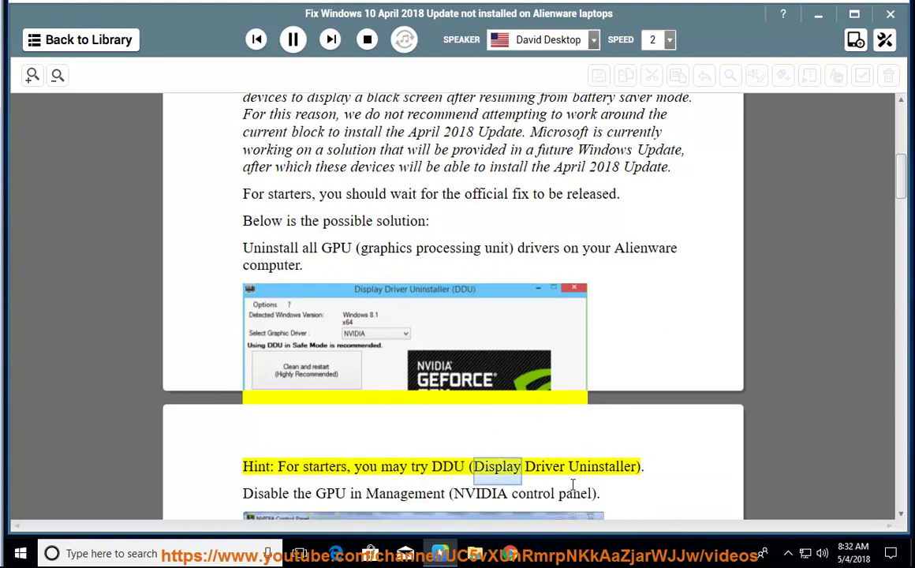
click(292, 40)
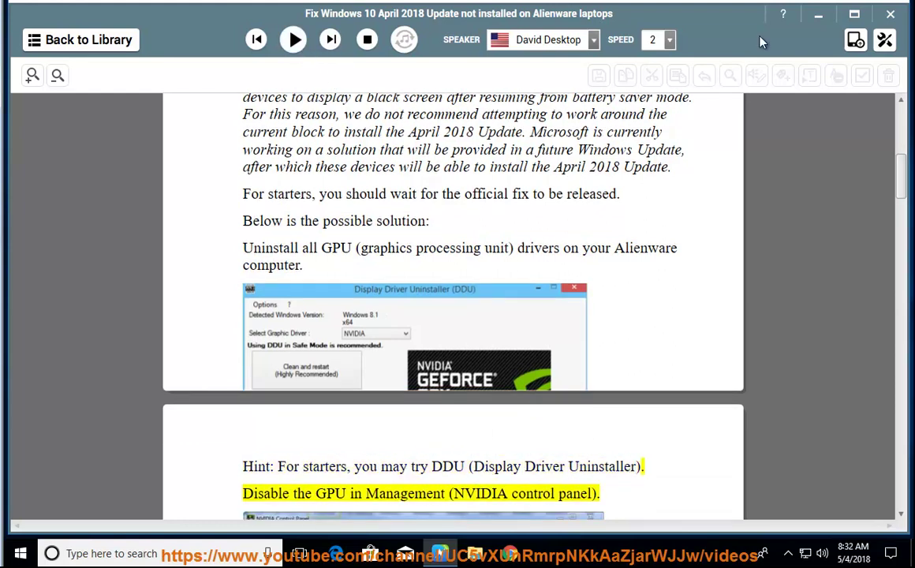
drag(411, 250, 250, 251)
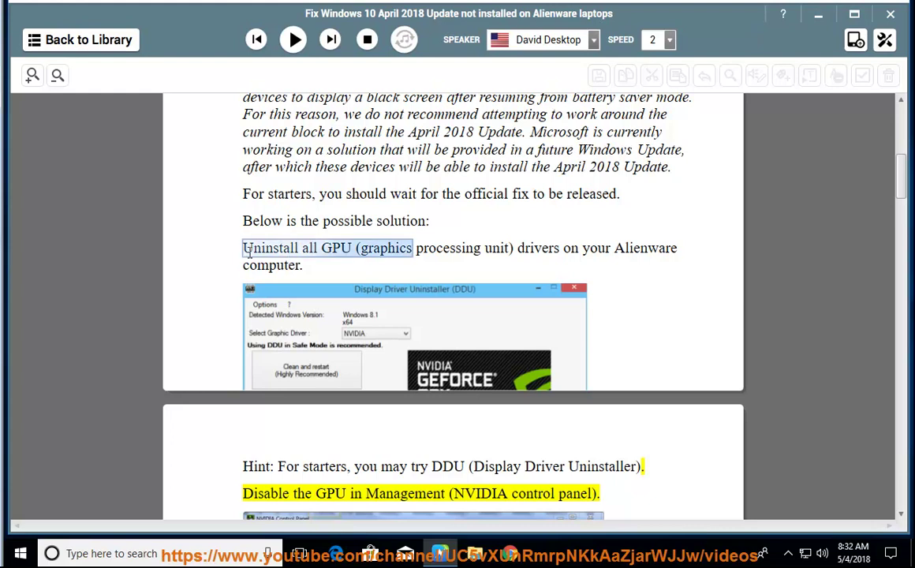
Open Control Panel's installed-programs list, scroll through its 24 entries, and close it
click(817, 16)
double_click(31, 172)
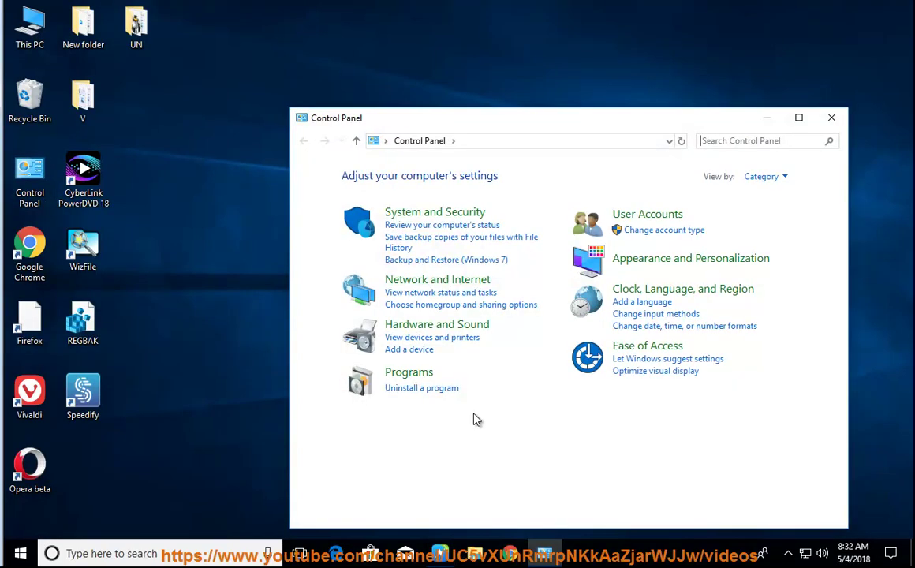
click(431, 389)
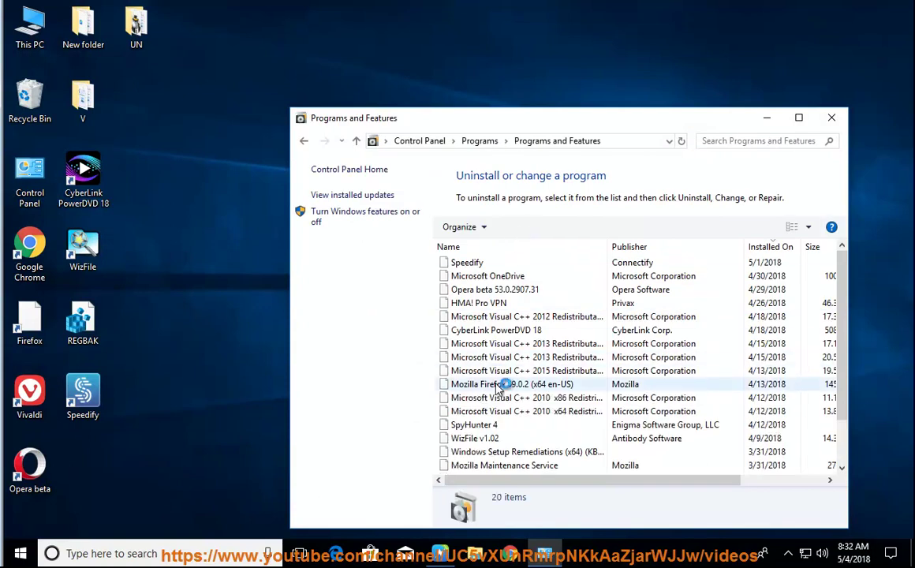
scroll(490, 466, down, 3)
scroll(446, 426, up, 2)
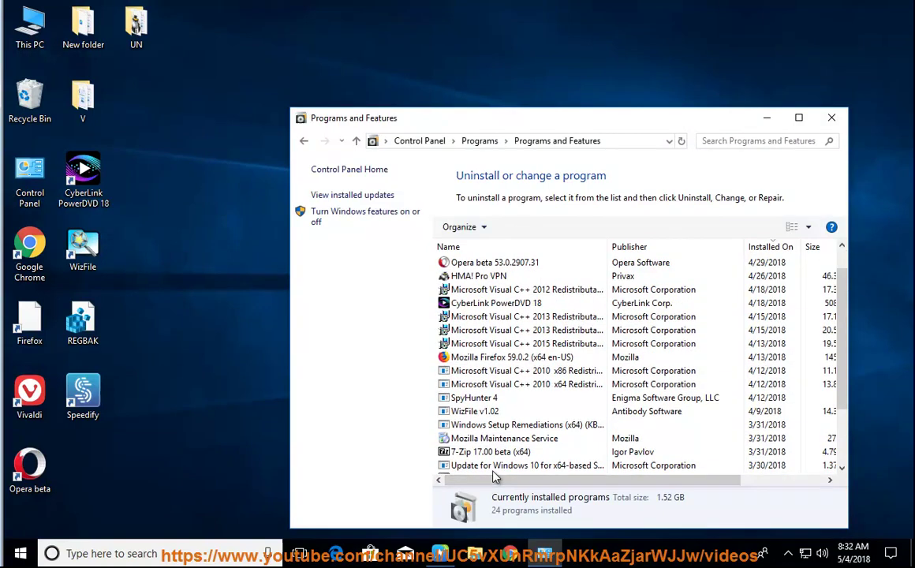
scroll(447, 426, up, 1)
click(844, 121)
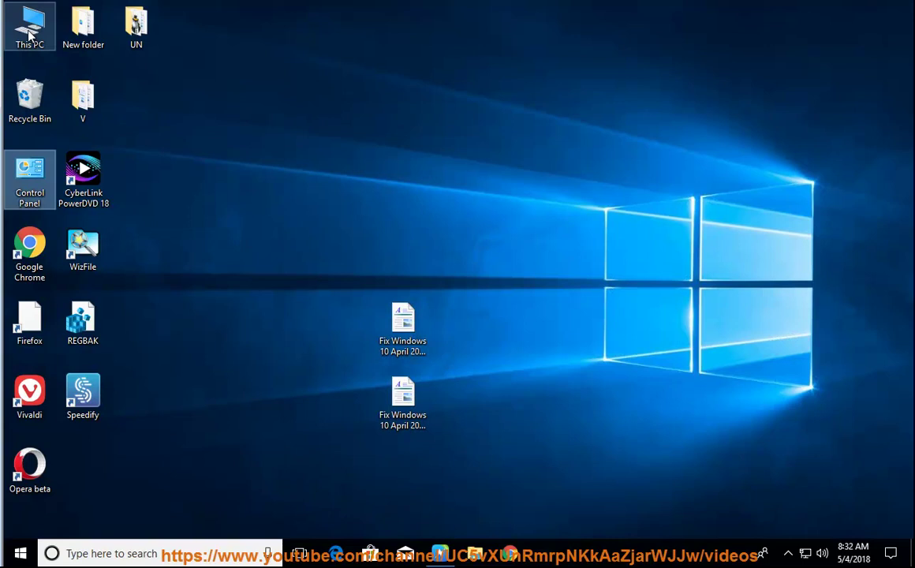
Open Device Manager in Computer Management via This PC's Manage option
right_click(29, 22)
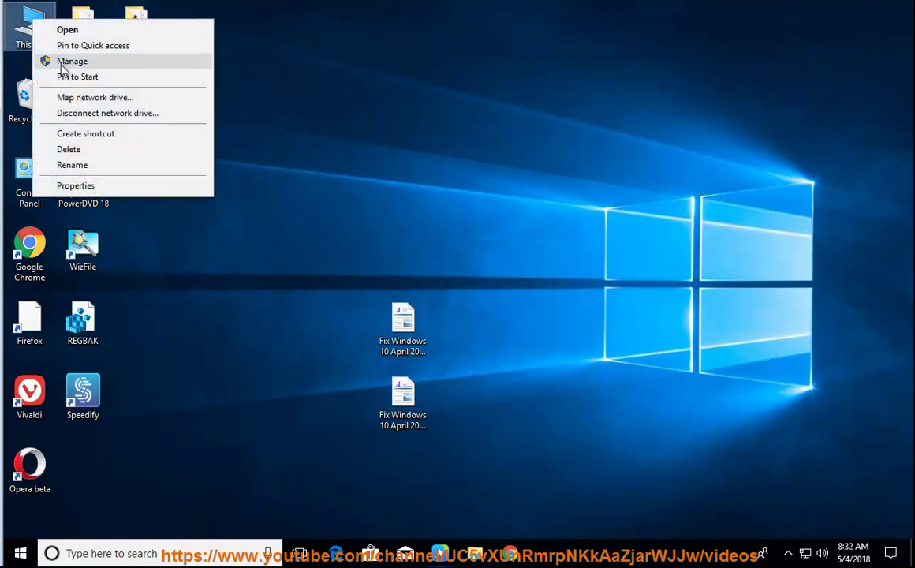
click(63, 61)
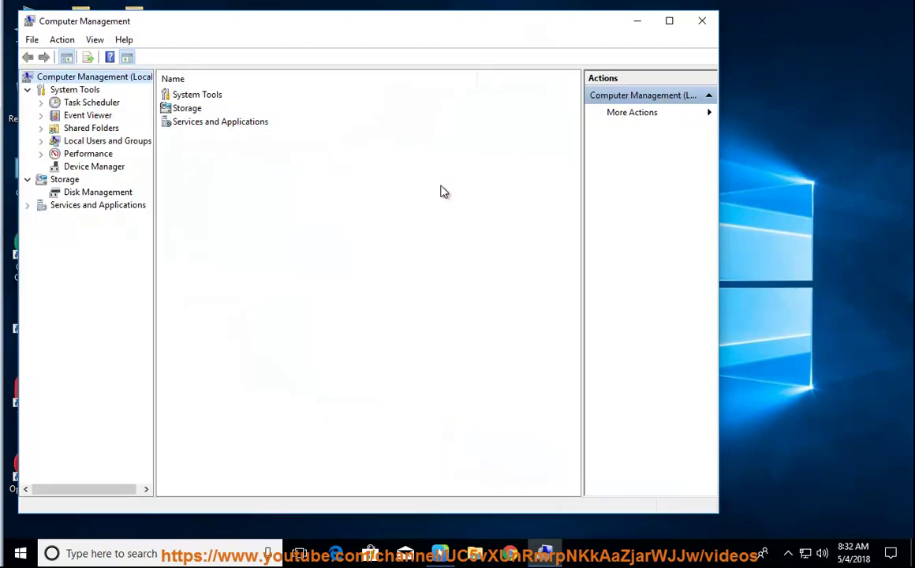
click(101, 170)
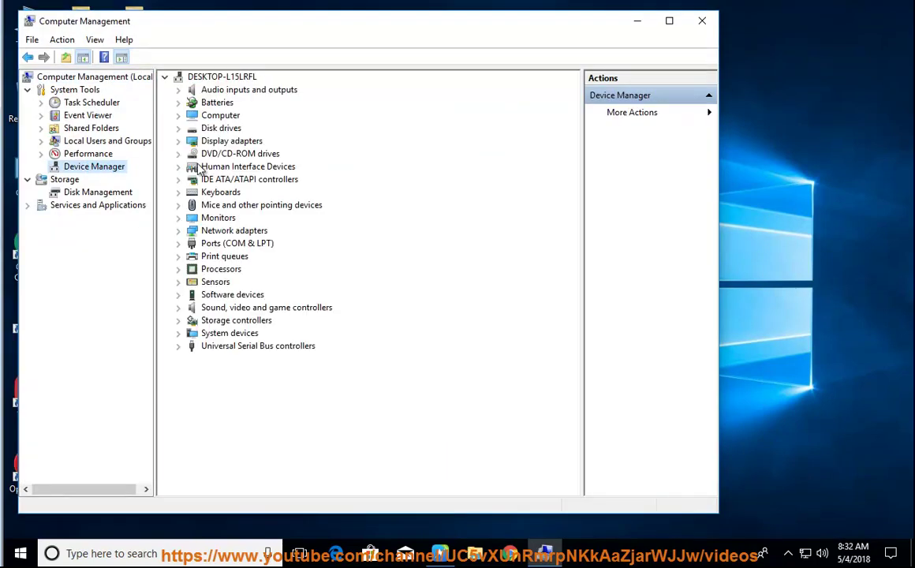
Bring up Uninstall device for the VMware SVGA 3D adapter, cancel it, and close Computer Management
click(178, 142)
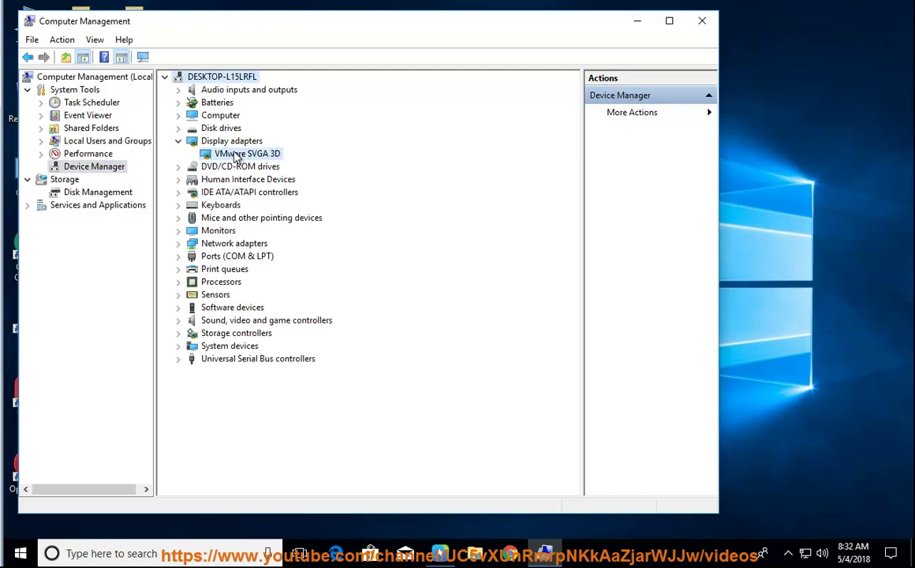
click(248, 154)
right_click(258, 155)
click(289, 195)
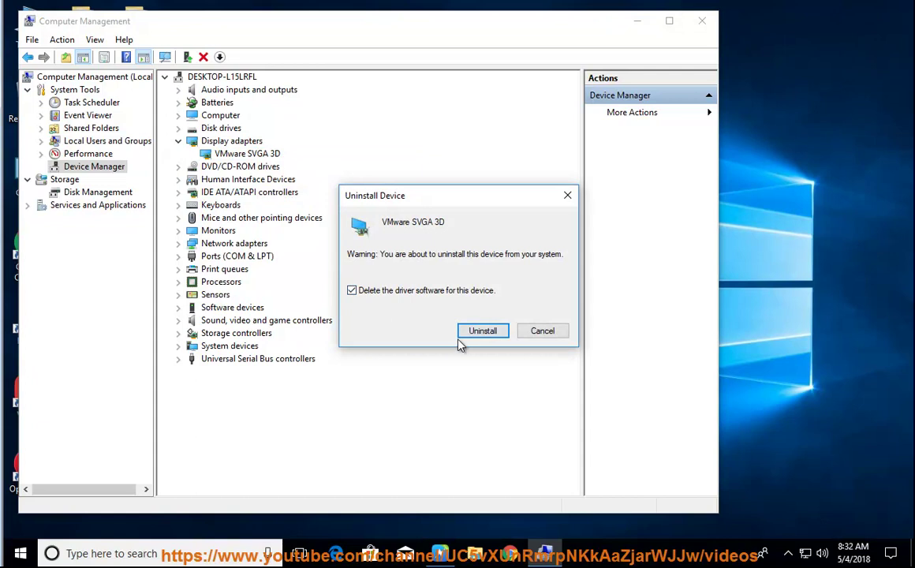
click(543, 333)
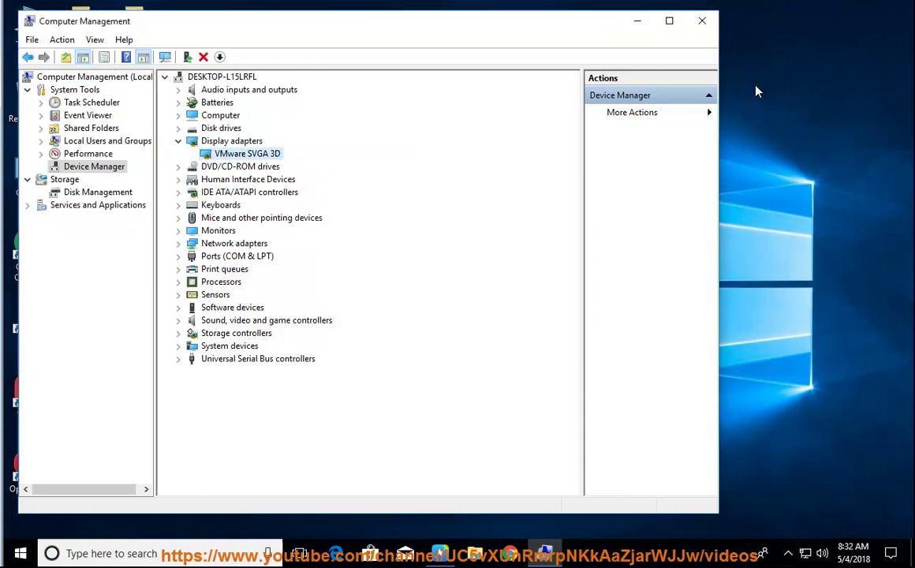
click(705, 22)
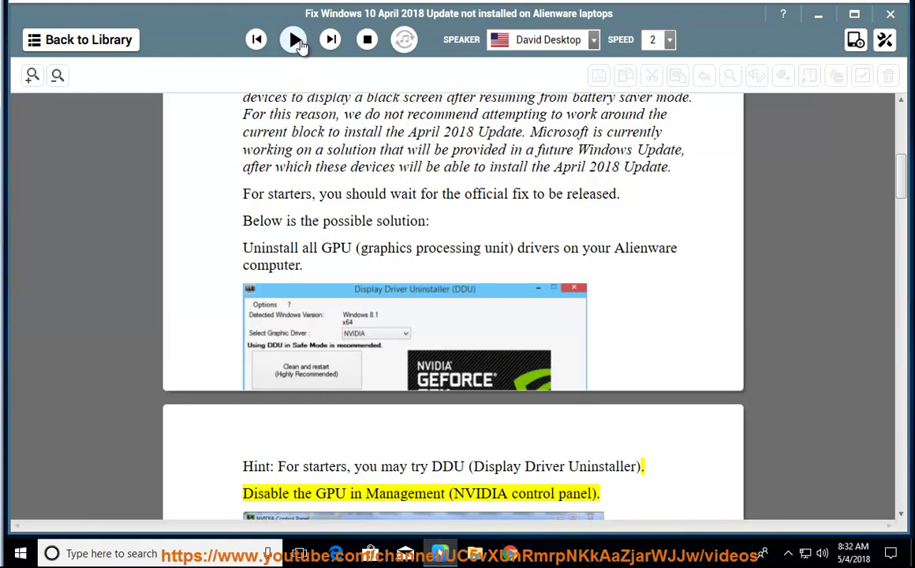
Read on through the Dell hint and Airplane mode step, then bring up the Start menu
click(294, 39)
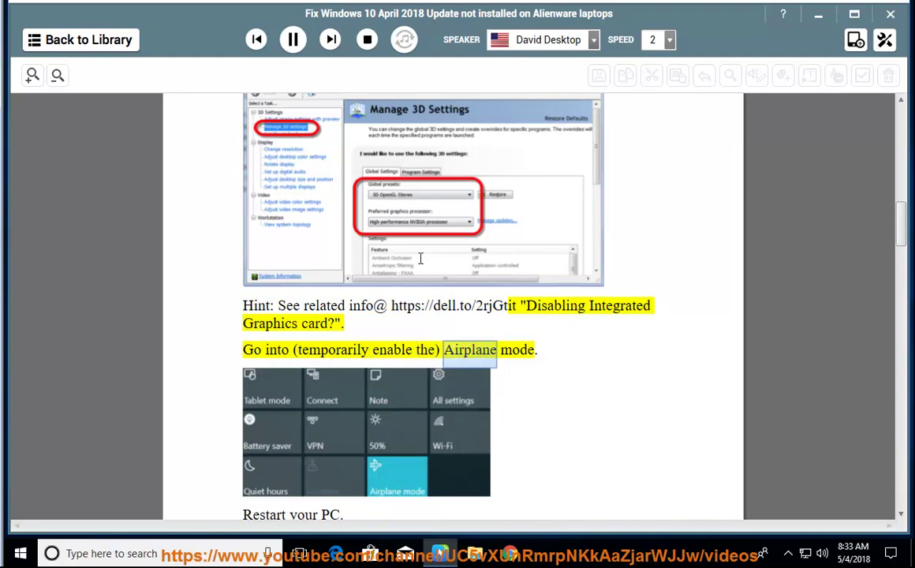
click(293, 41)
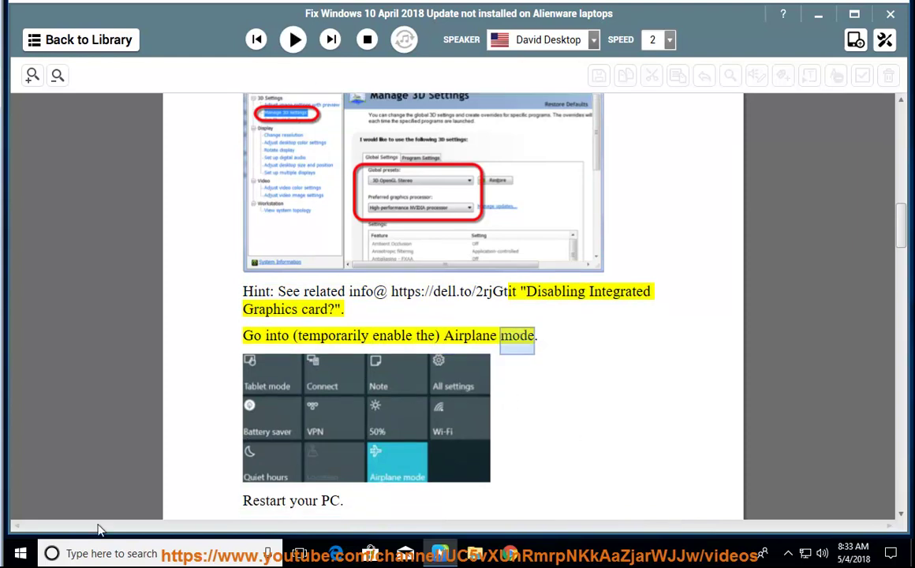
click(20, 554)
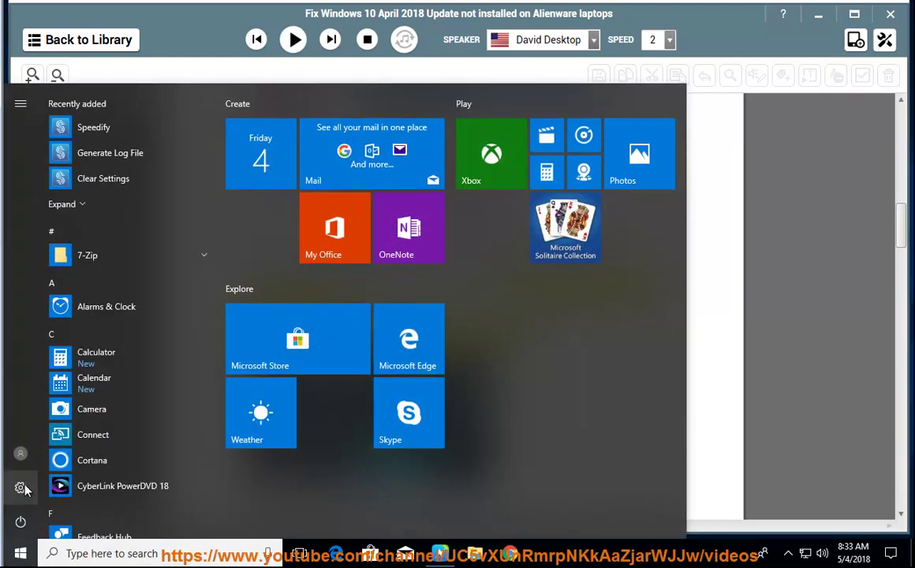
Search Settings for 'mode', review the Tablet mode page, then minimize Settings
click(20, 488)
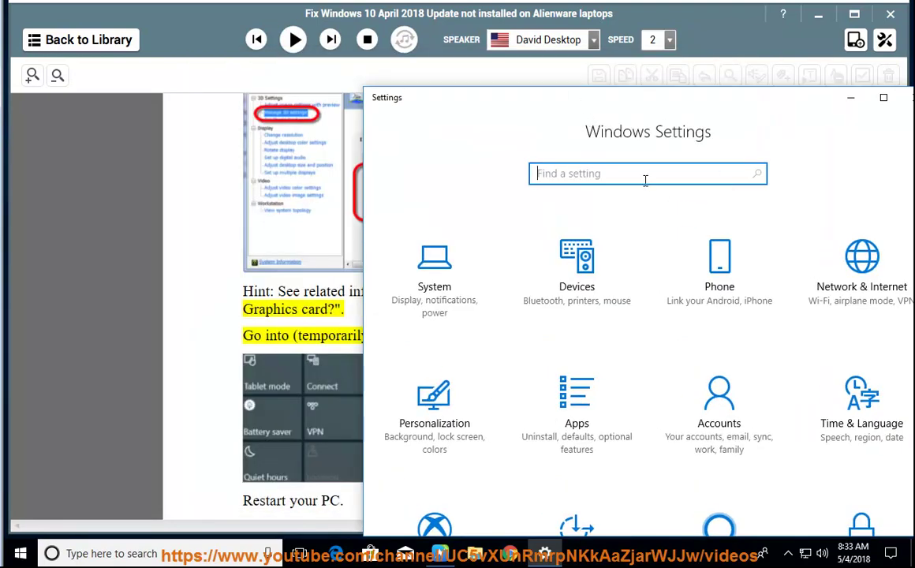
text(air)
key(BackSpace)
key(BackSpace)
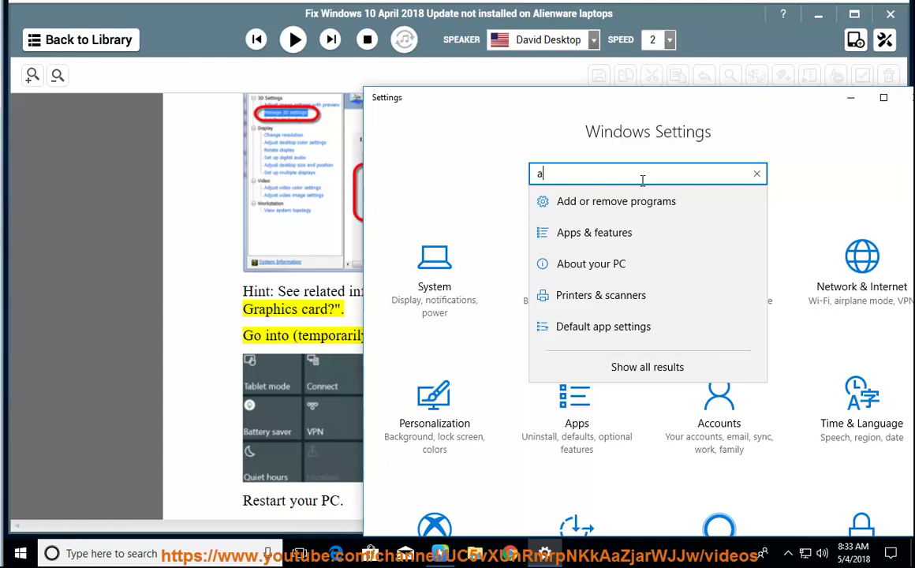
key(BackSpace)
text(mode)
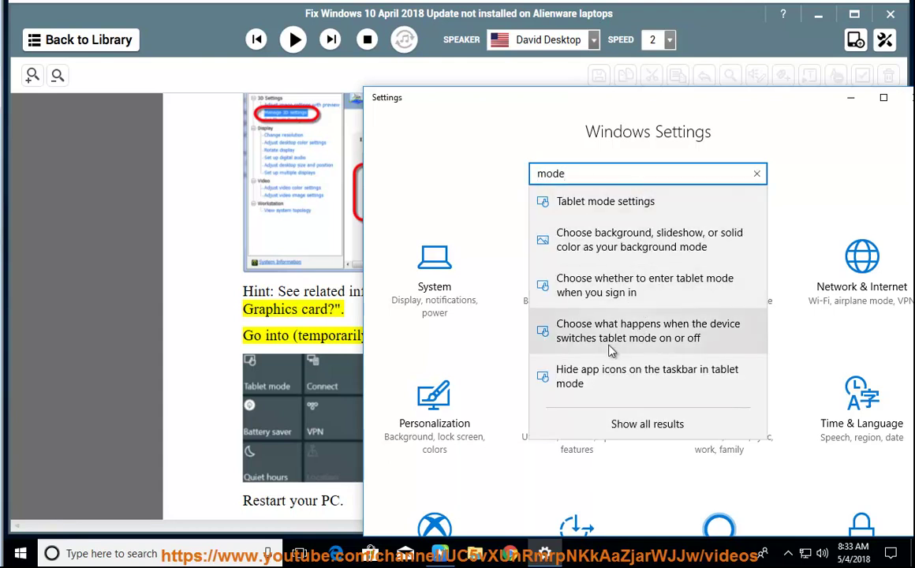
click(665, 348)
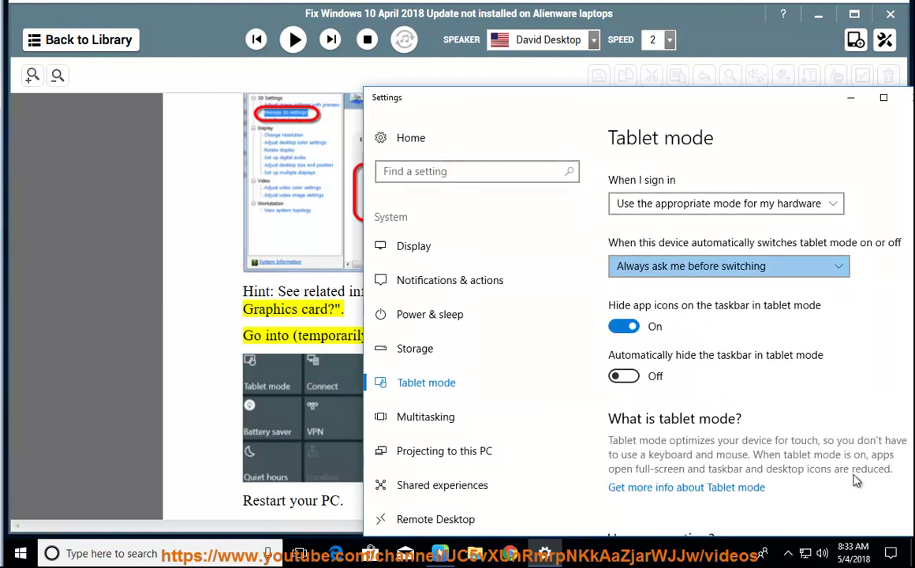
scroll(840, 472, down, 1)
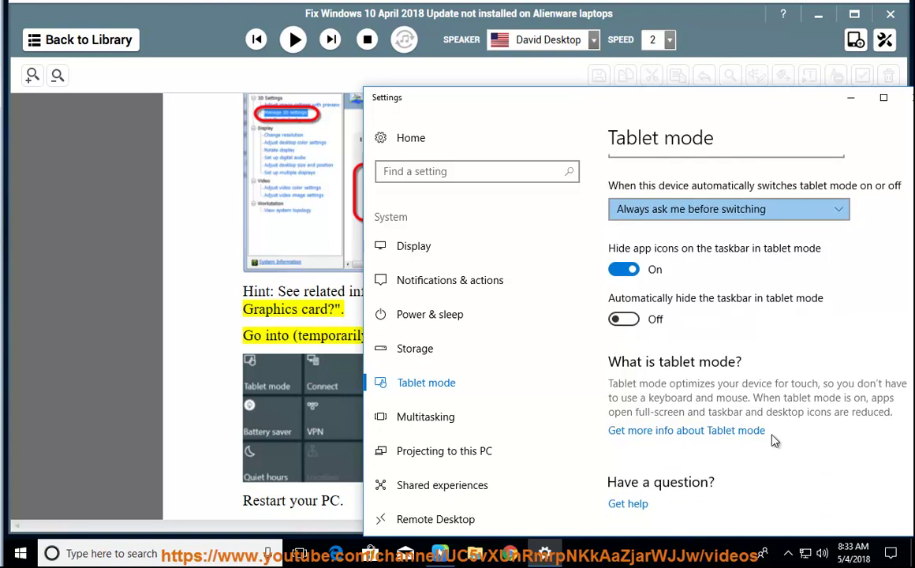
click(850, 97)
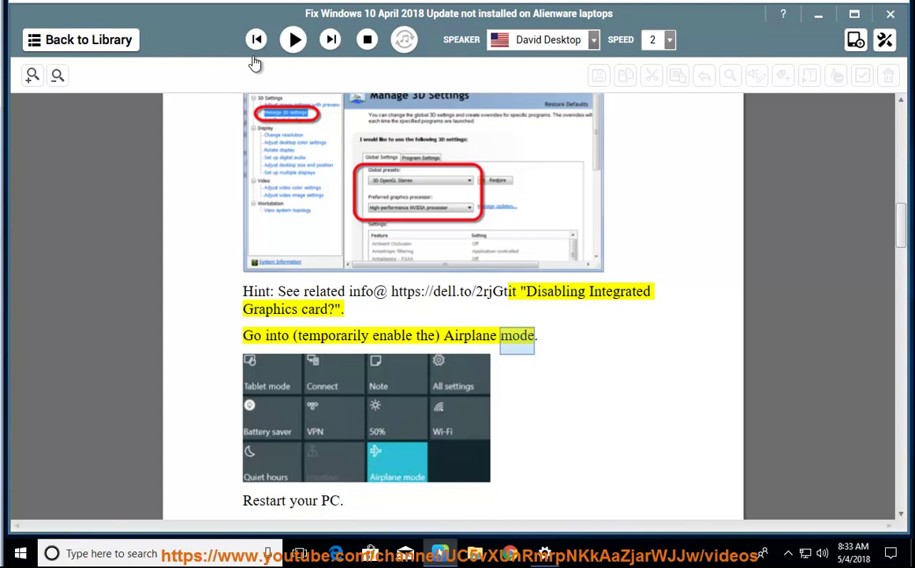
Read the restart and Windows-Update-only steps aloud, pausing at the warning, and select '(Windows Updates)'
click(292, 41)
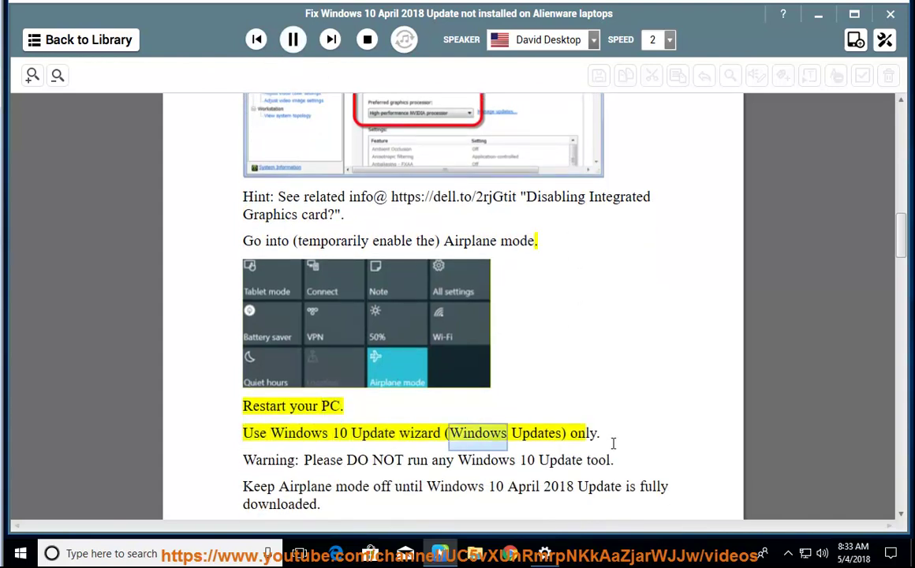
click(293, 41)
drag(564, 433, 443, 434)
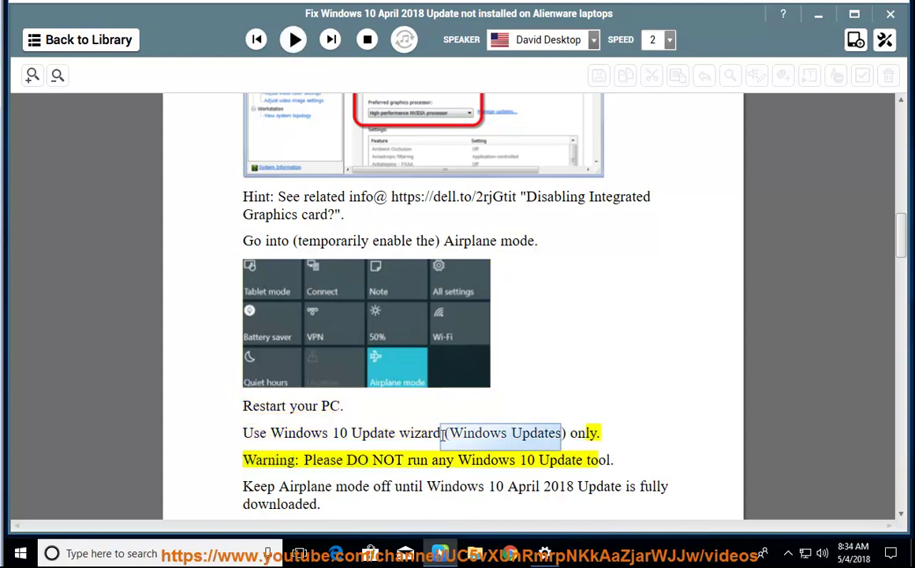
Show the Update & Security page reporting the device up to date, then bring the article forward
key(super)
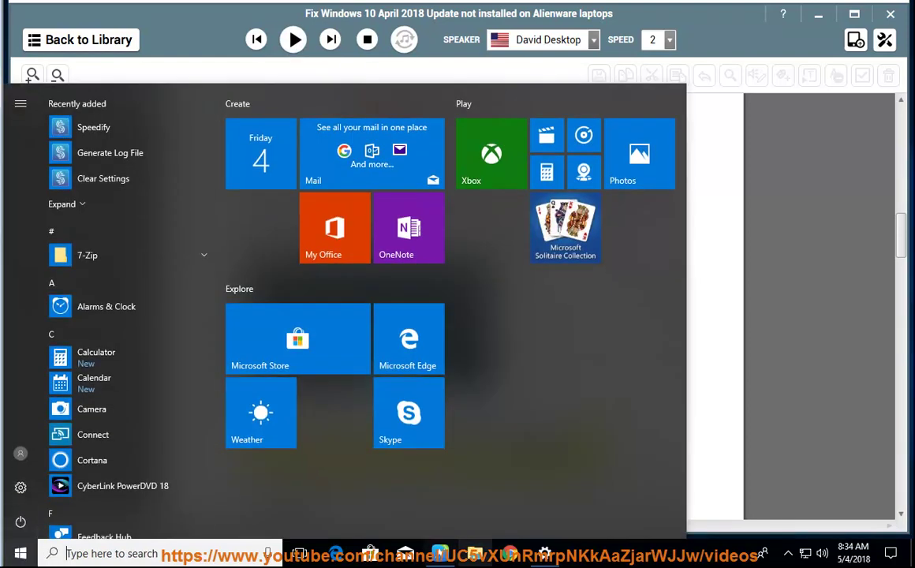
click(21, 486)
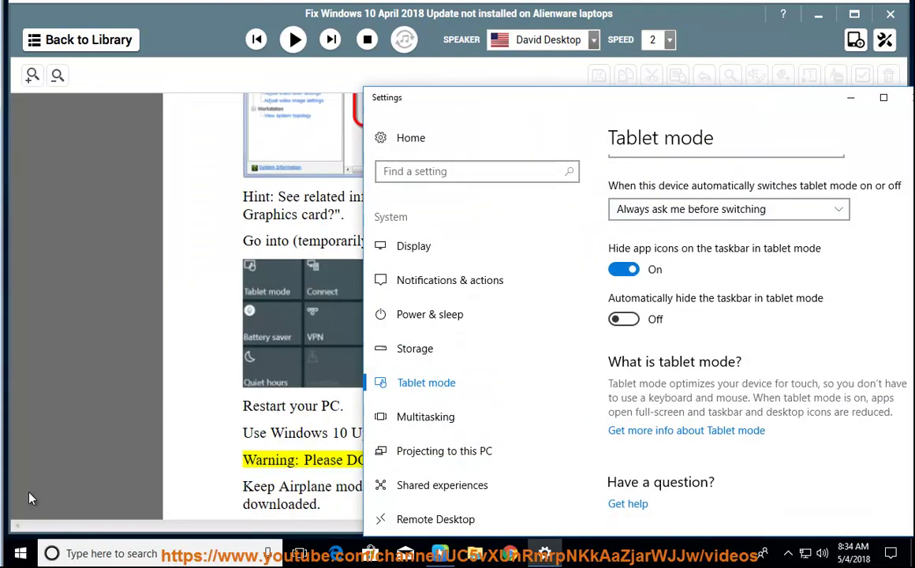
click(407, 141)
scroll(505, 473, down, 3)
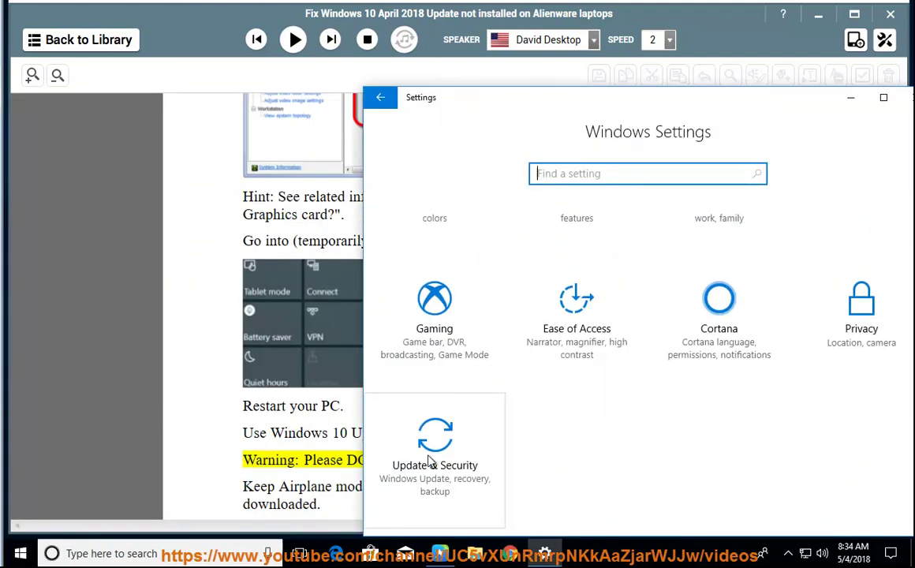
click(451, 442)
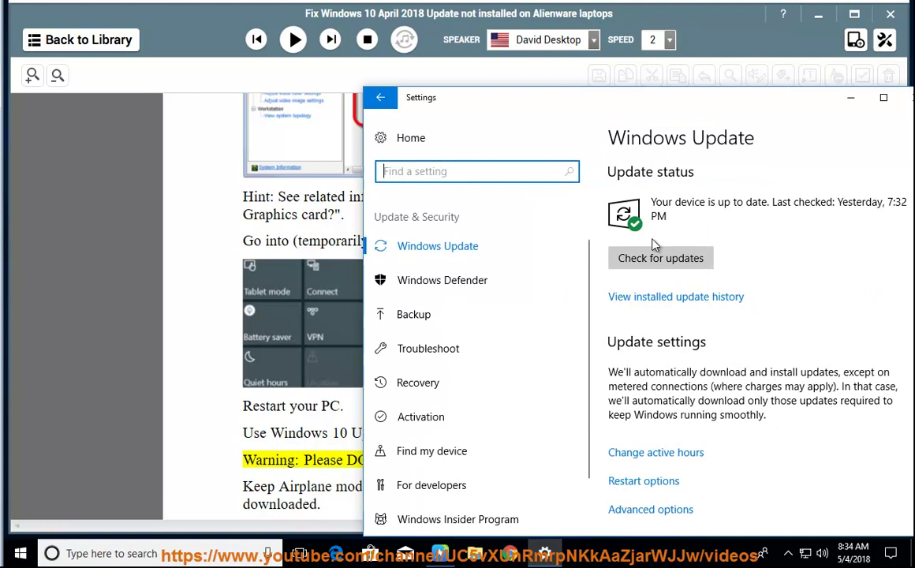
click(294, 453)
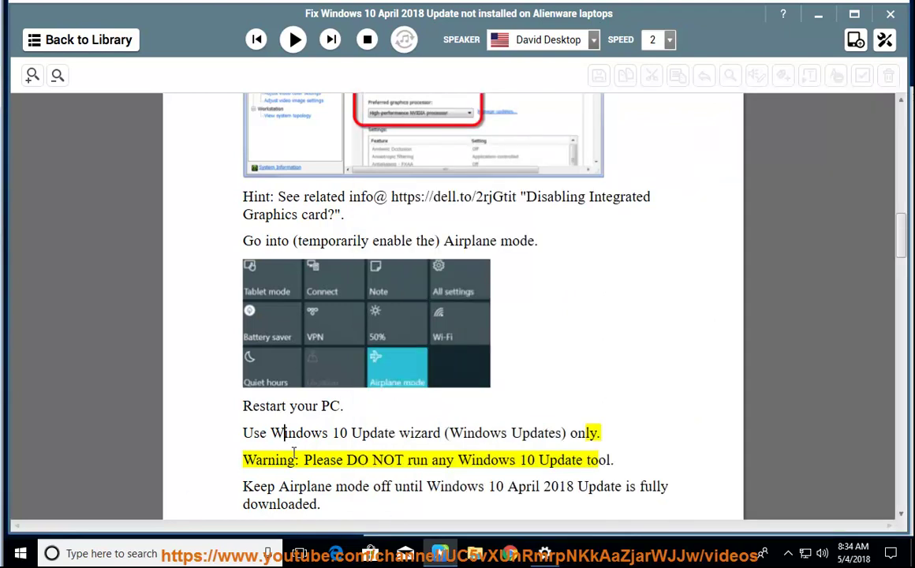
Read through the Media Creation Tool step, pausing at step 3 and selecting 'up disk space.'
click(294, 39)
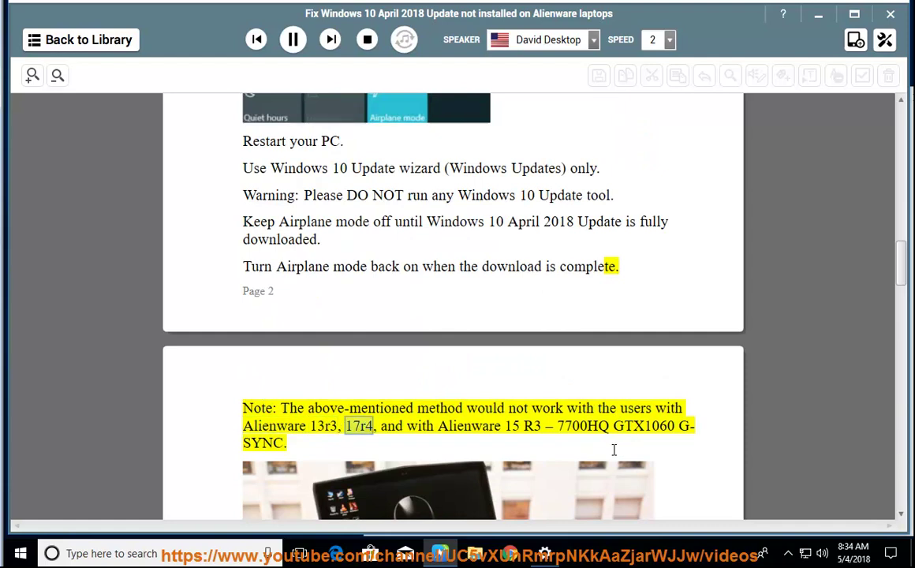
scroll(667, 443, down, 1)
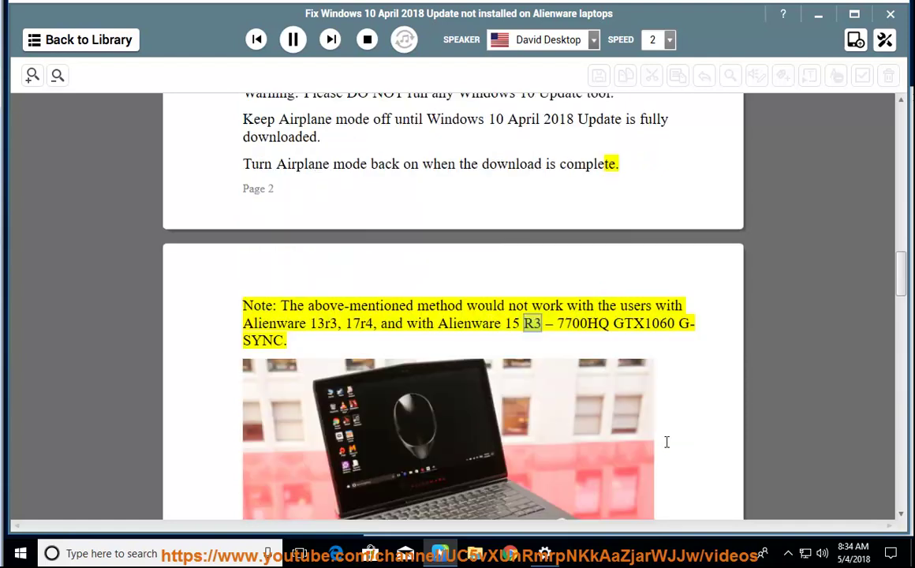
scroll(668, 442, down, 1)
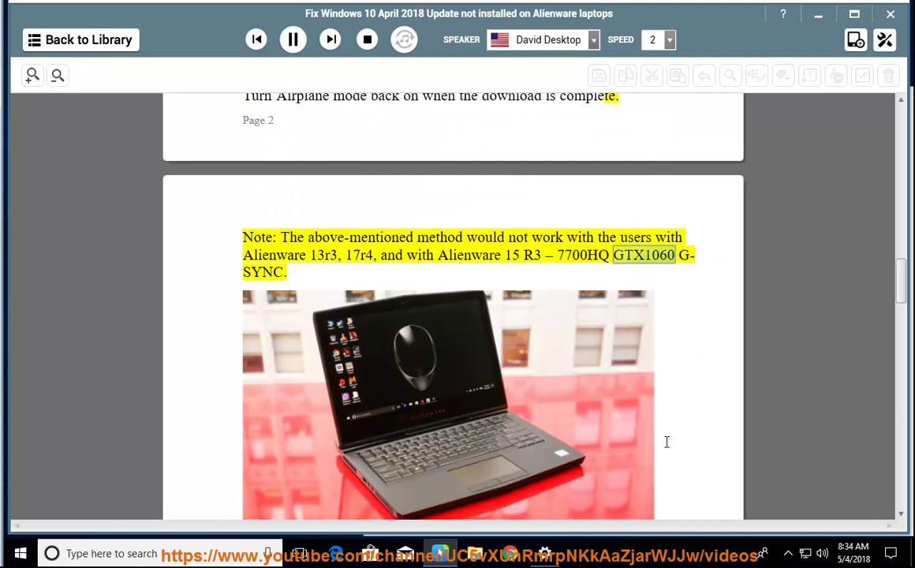
scroll(658, 445, down, 1)
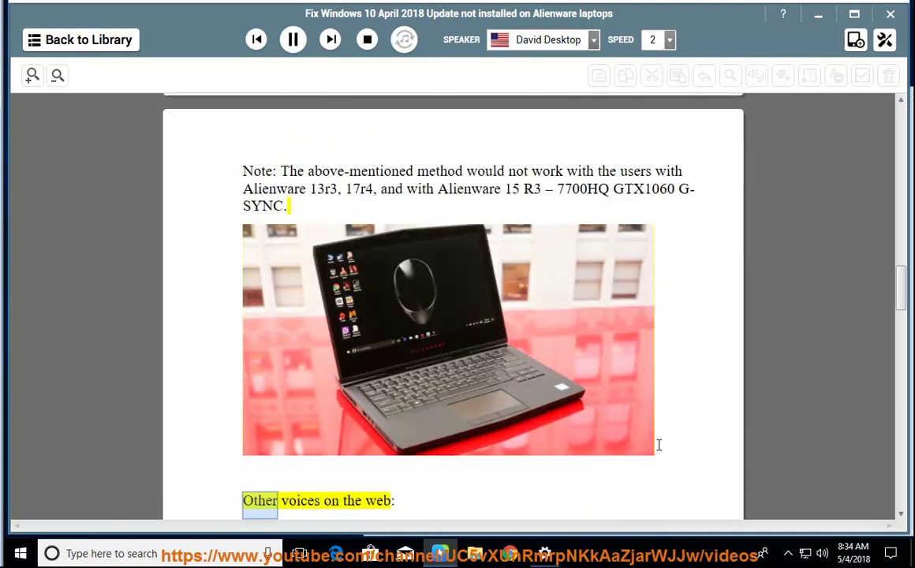
scroll(669, 454, down, 2)
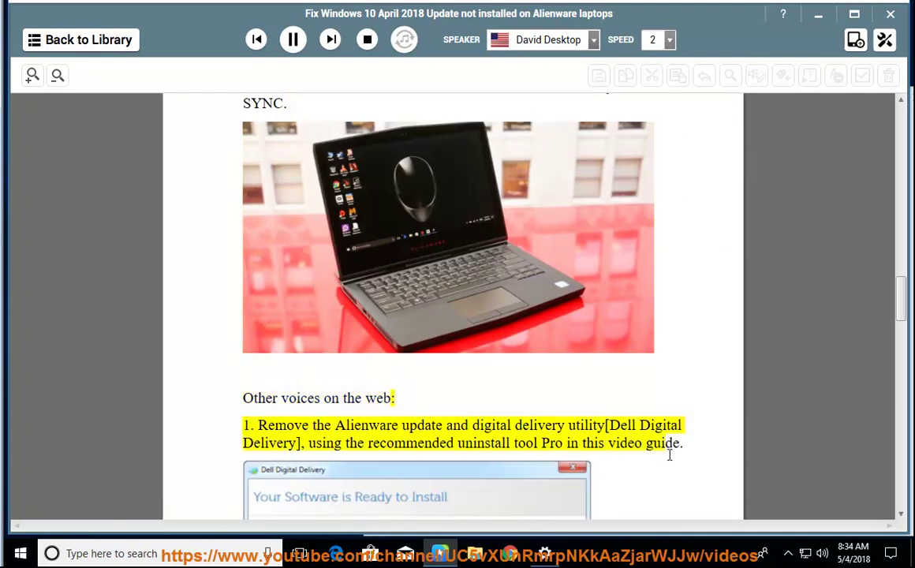
scroll(670, 451, down, 3)
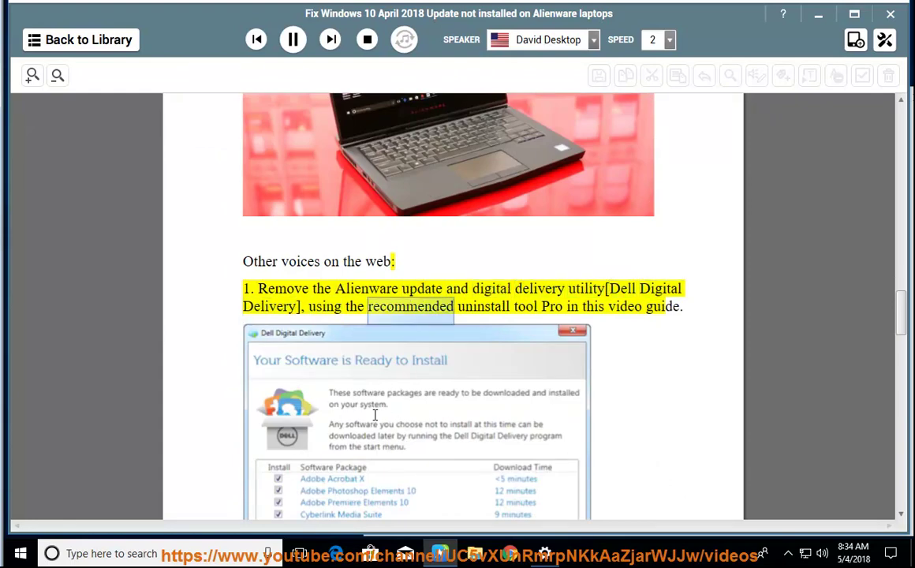
scroll(558, 417, down, 1)
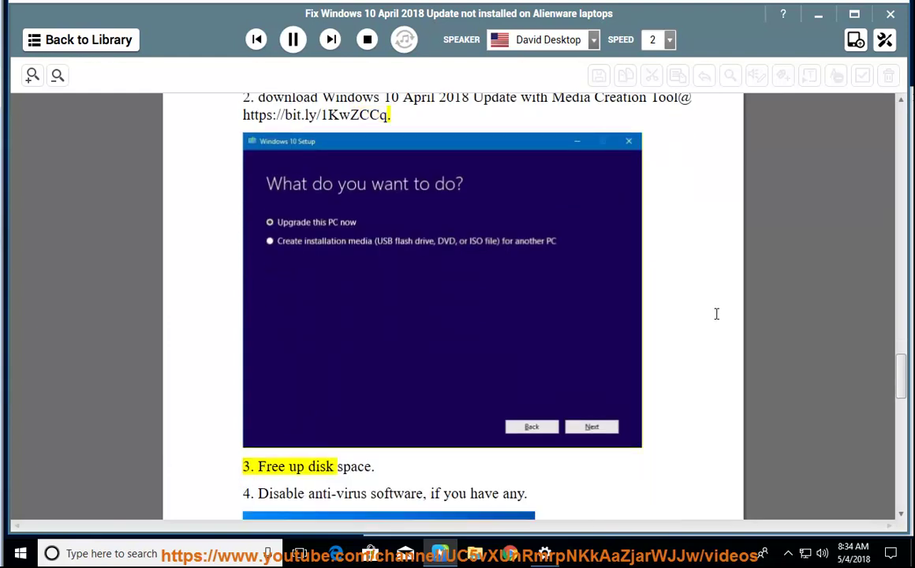
click(293, 40)
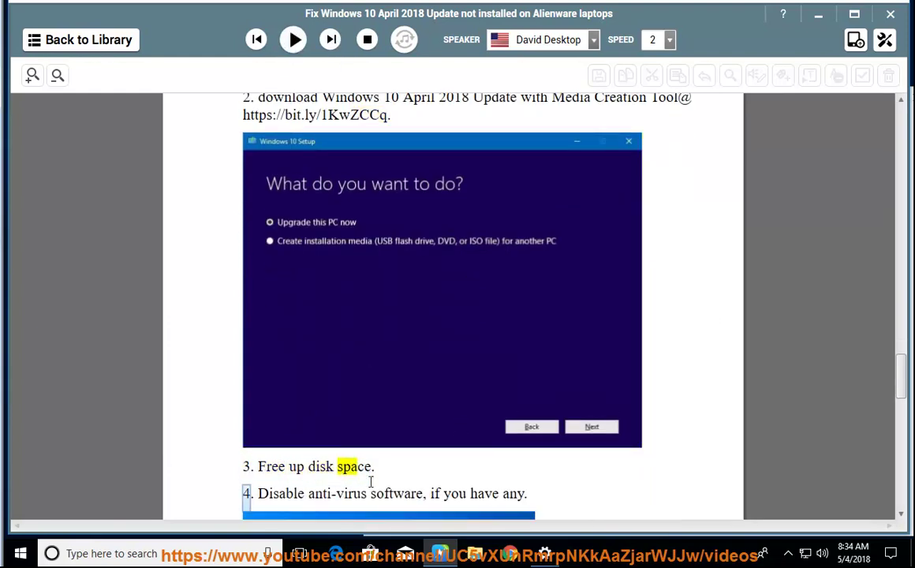
drag(374, 470, 243, 466)
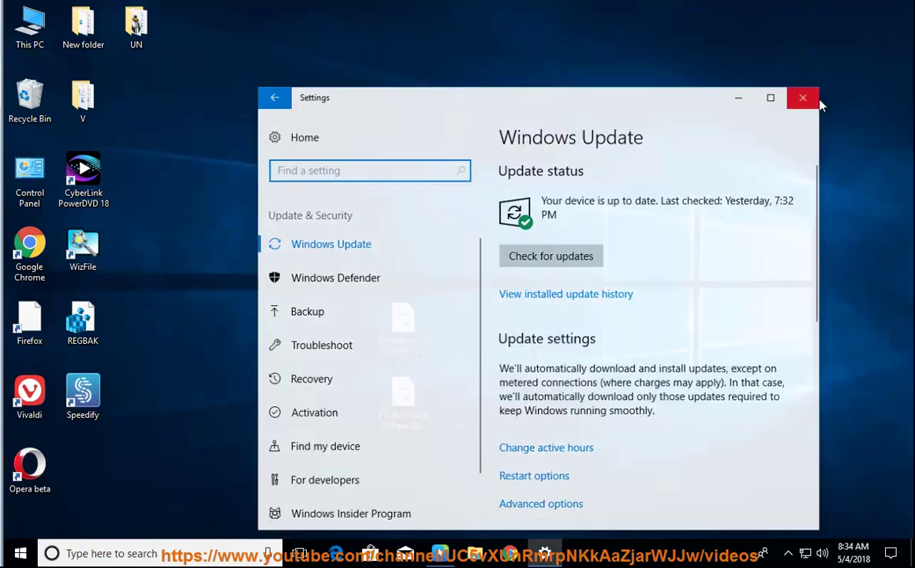
Close Settings and run Disk Cleanup from Local Disk (C:) properties, showing 5.02 MB to free
click(804, 95)
double_click(33, 31)
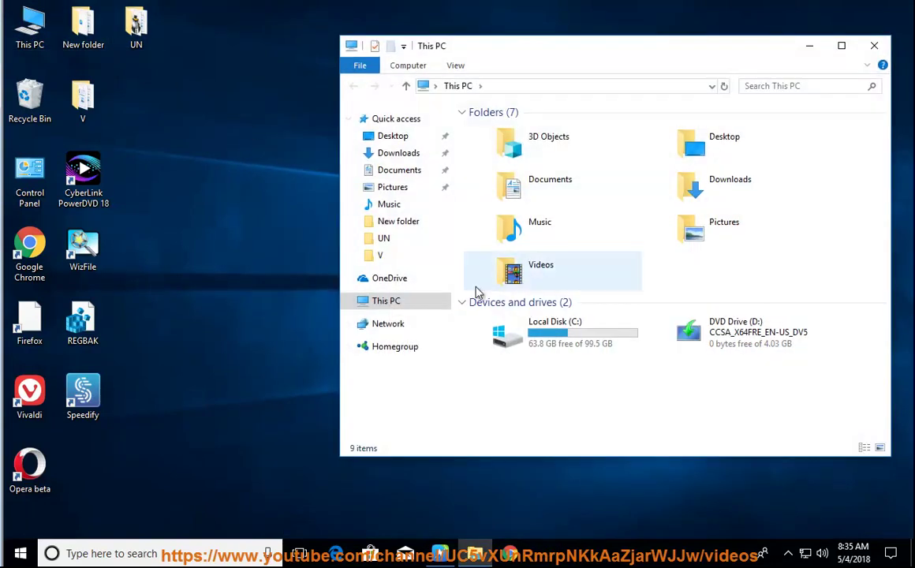
click(556, 340)
right_click(556, 340)
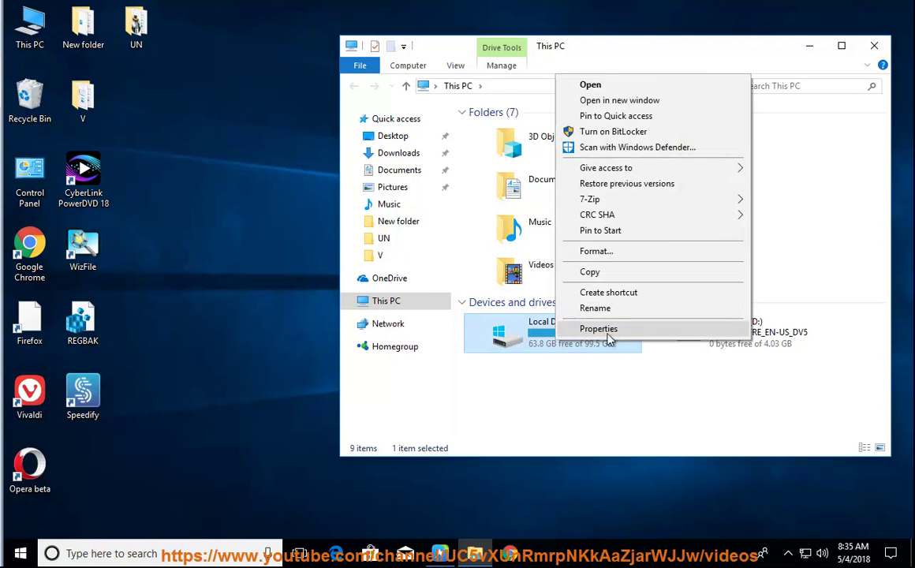
click(594, 332)
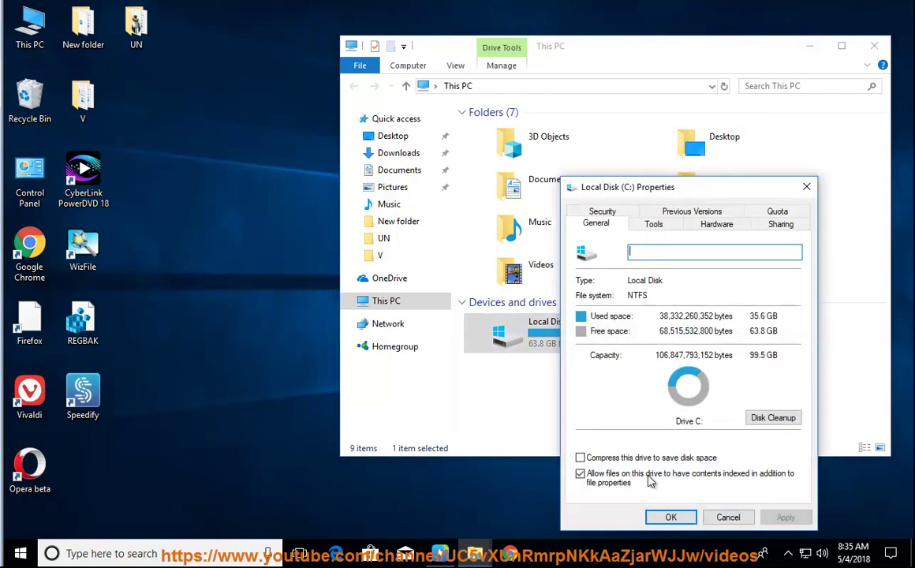
click(773, 417)
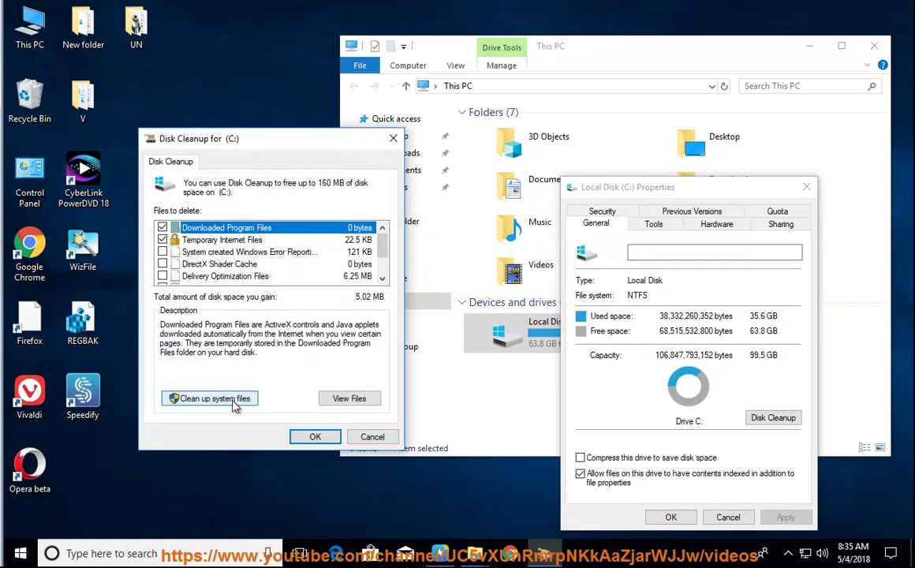
drag(382, 247, 382, 263)
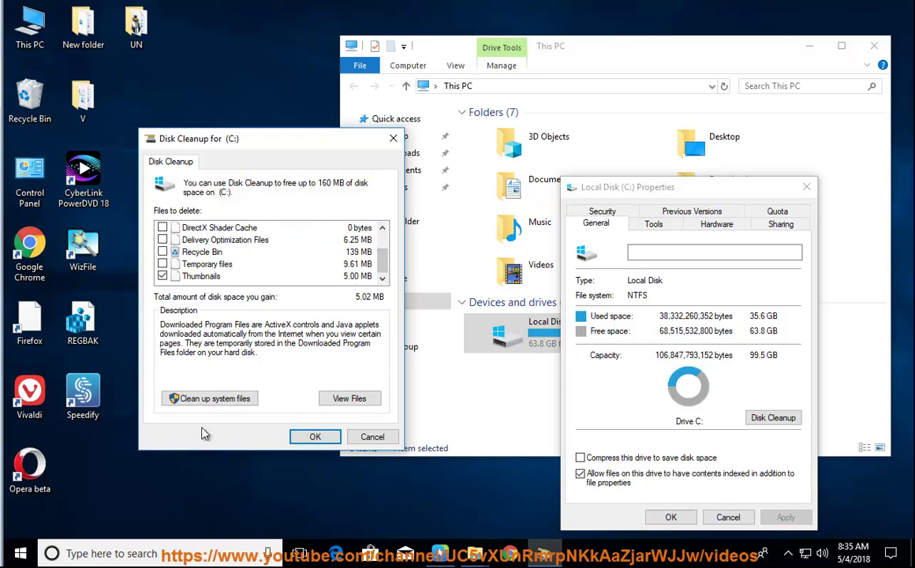
Rescan including system files to reveal 4.48 GB of Windows Update Cleanup, then close both dialogs
click(210, 398)
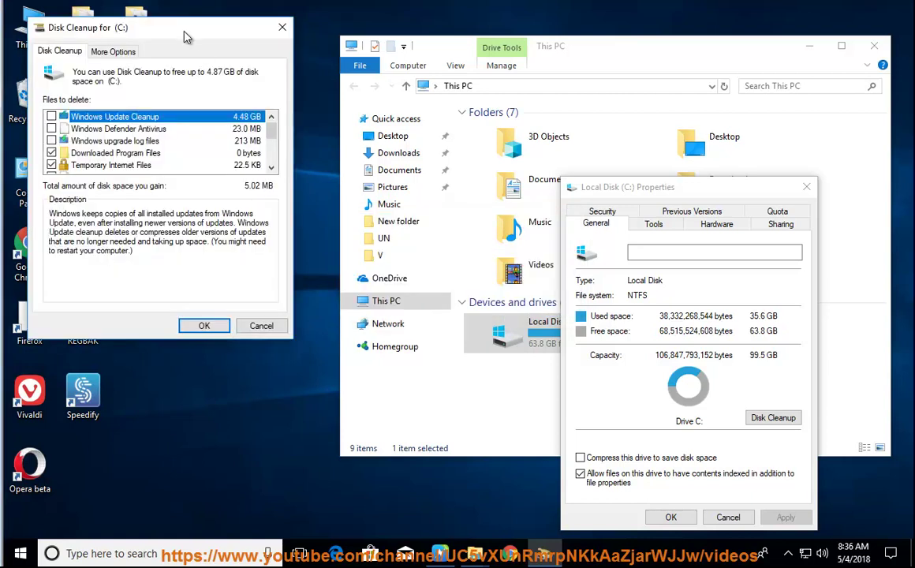
drag(166, 27, 440, 197)
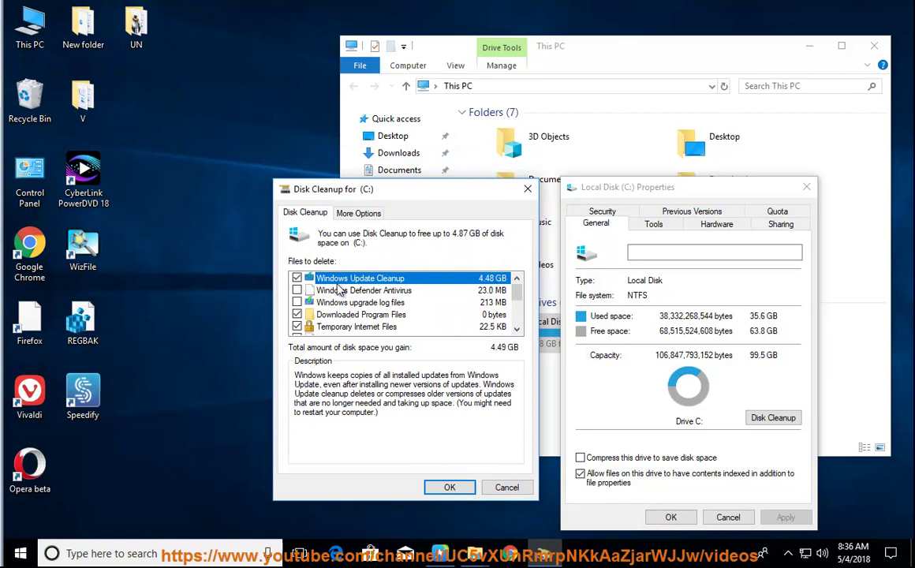
click(517, 330)
click(518, 330)
click(517, 330)
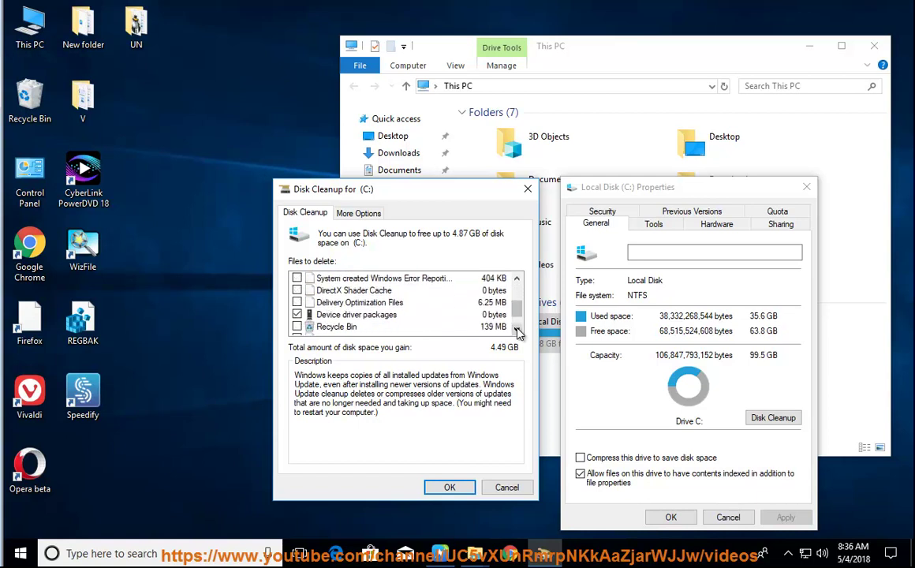
click(517, 330)
click(518, 330)
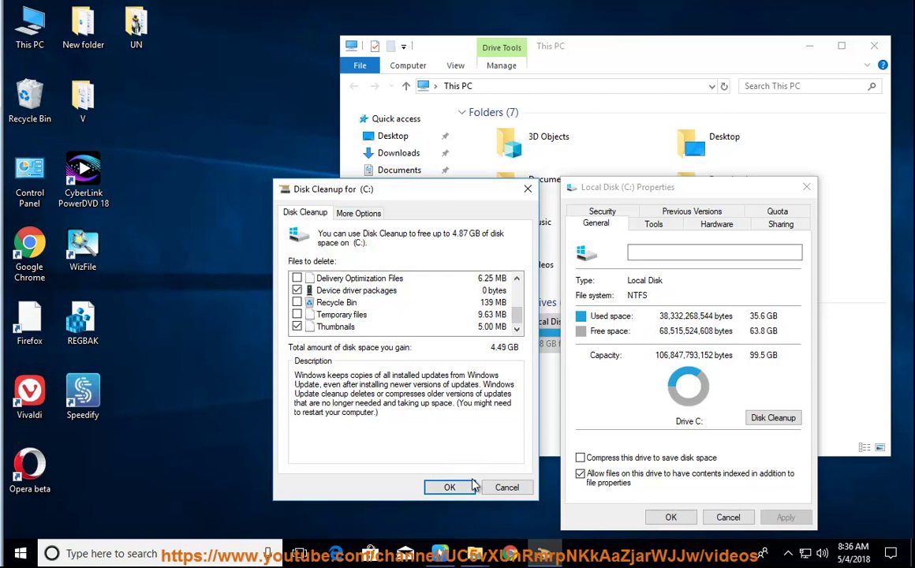
click(505, 487)
click(728, 516)
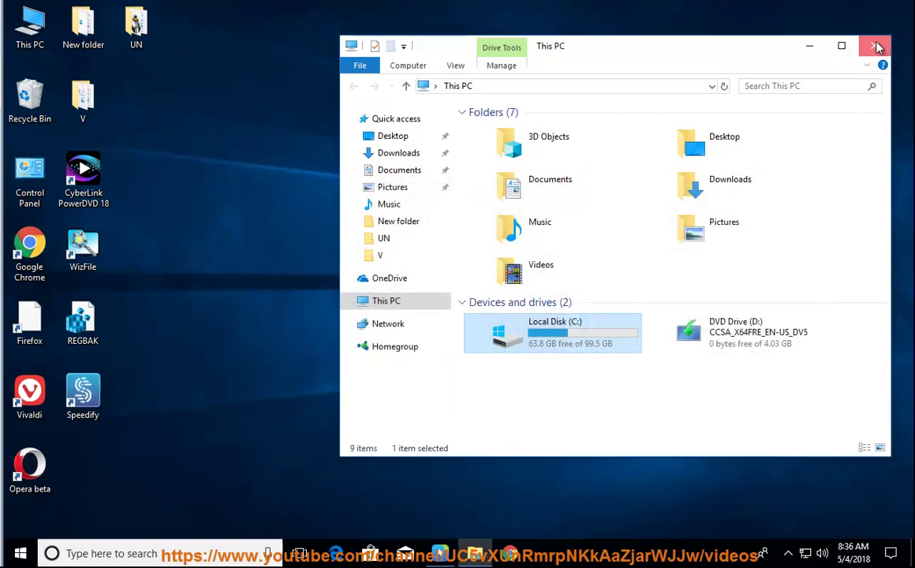
Close This PC and resume NaturalReader's narration of the article from the disk space step
click(875, 46)
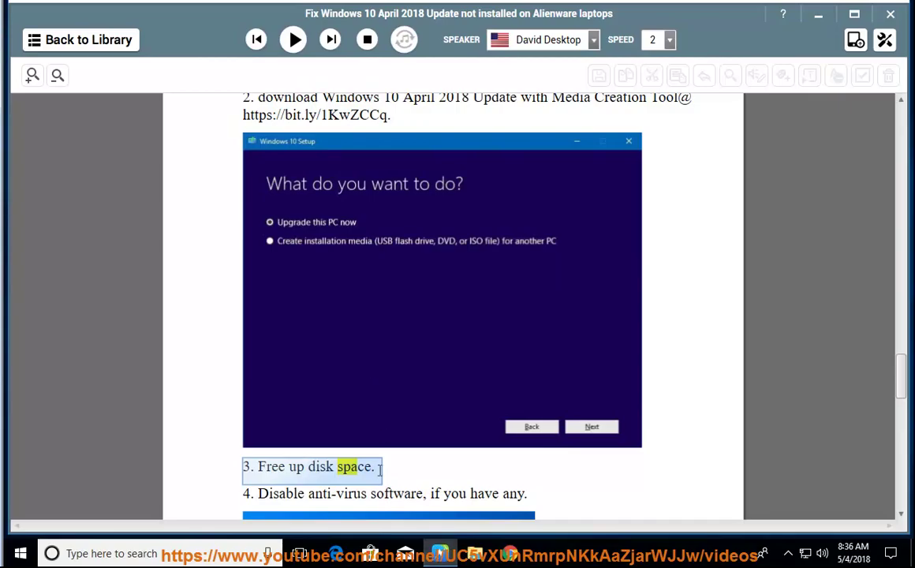
click(293, 39)
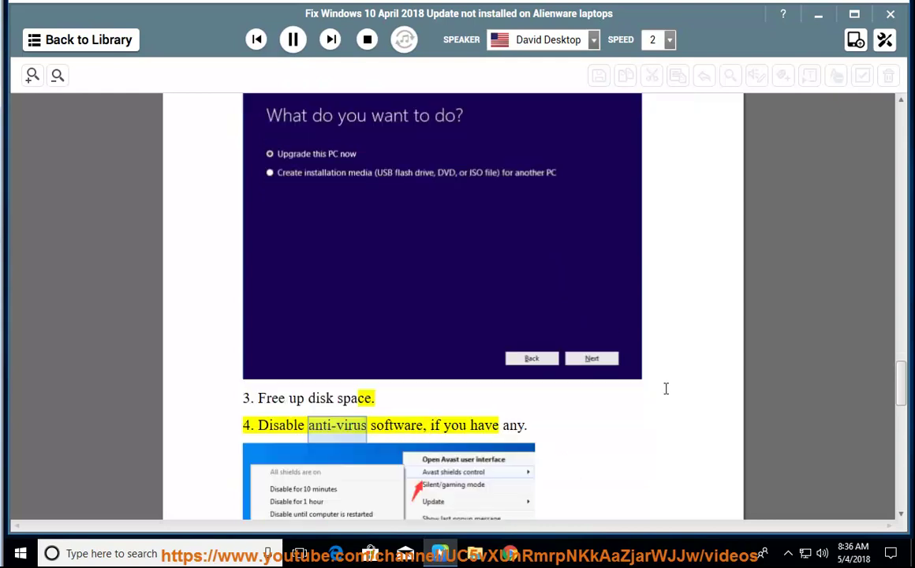